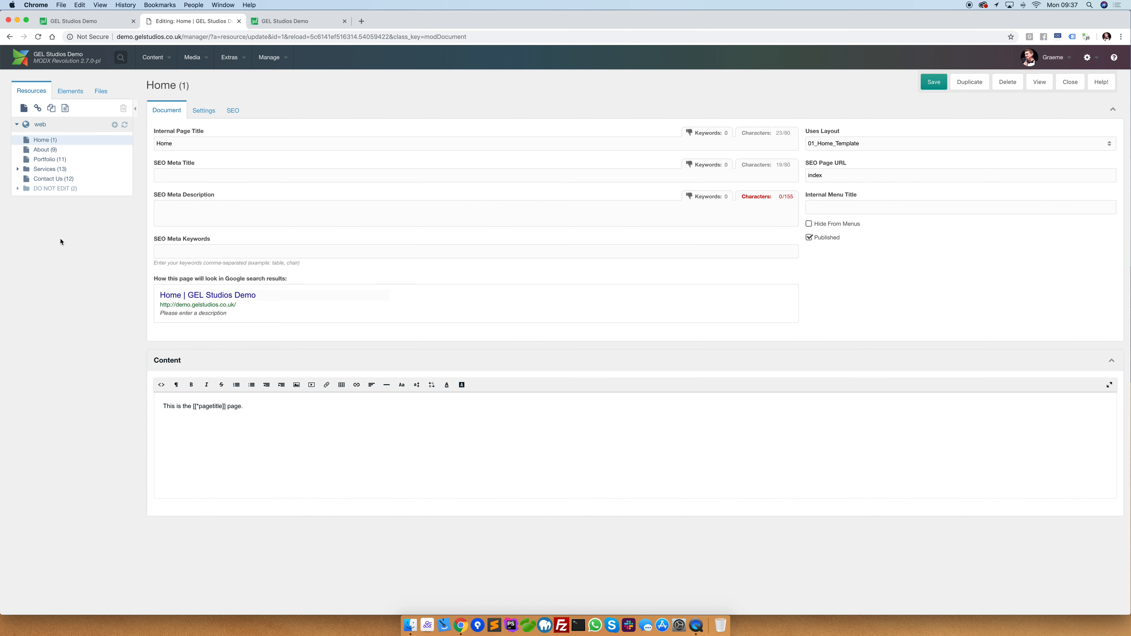
# Create a published document titled "This is a weblink" with the menu title "Weblink Test" and save it.
pyautogui.click(116, 127)
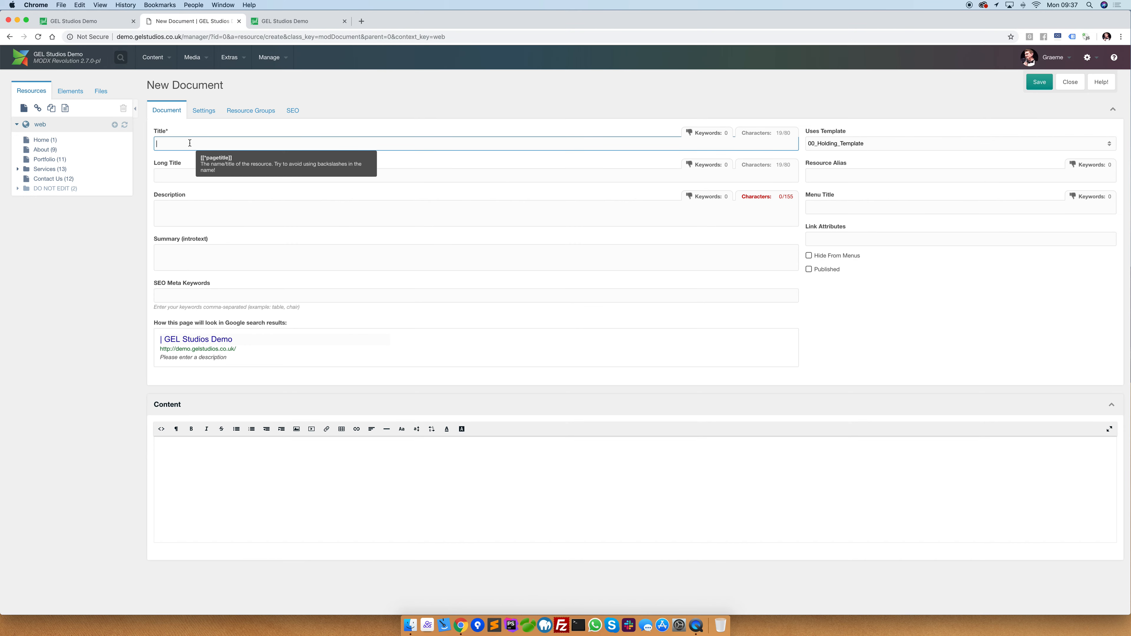
pyautogui.write('This is a weblink')
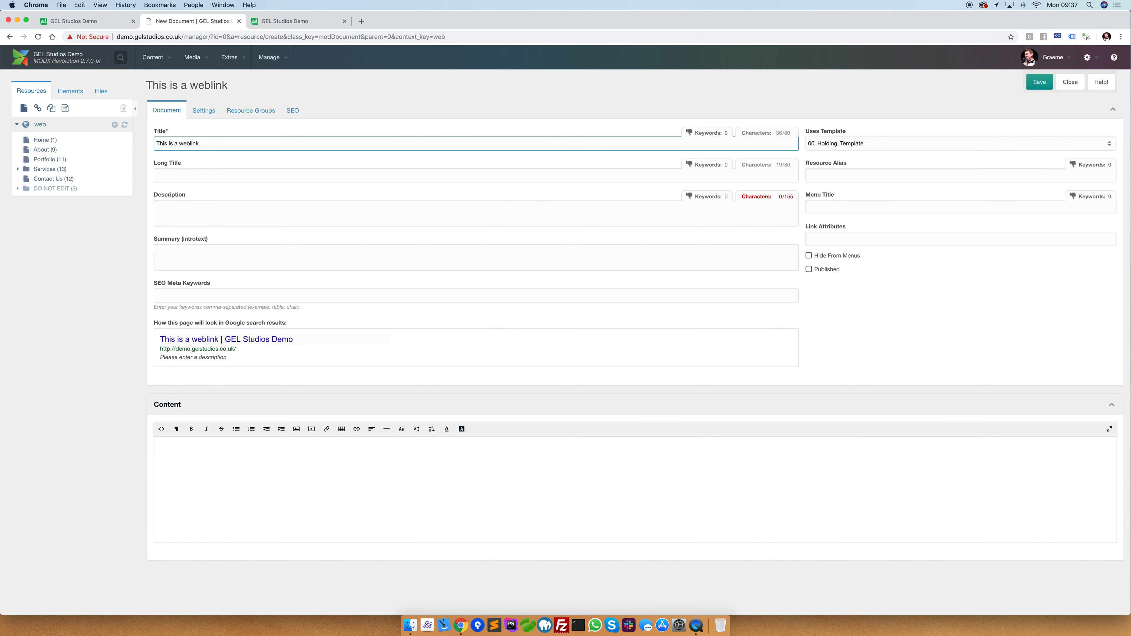
pyautogui.click(825, 212)
pyautogui.write('Weblink Test')
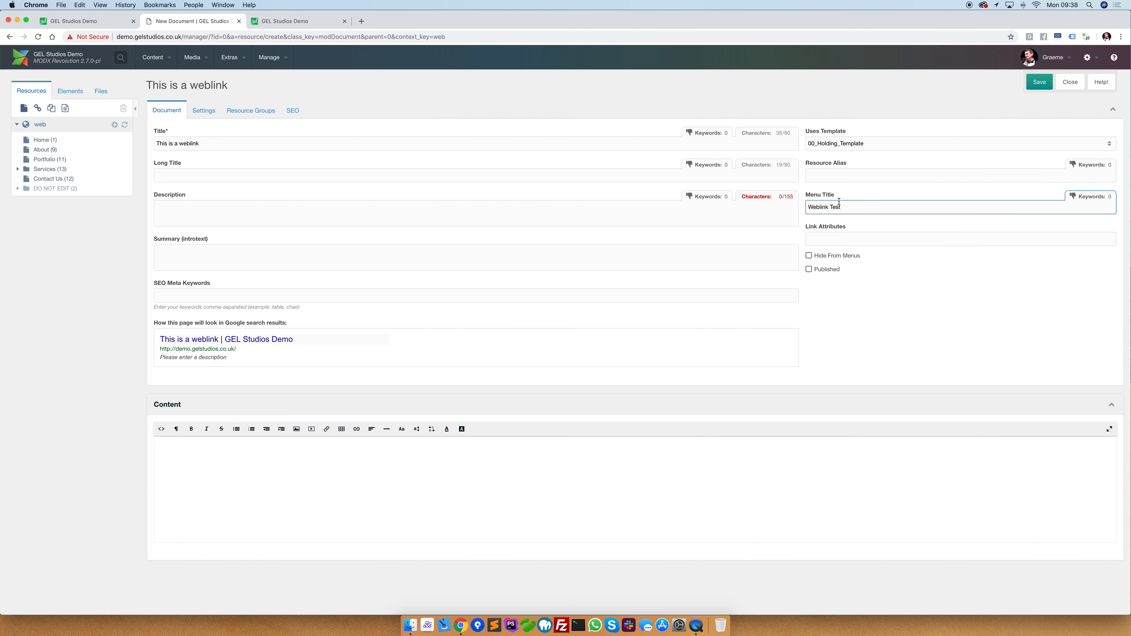
pyautogui.click(809, 270)
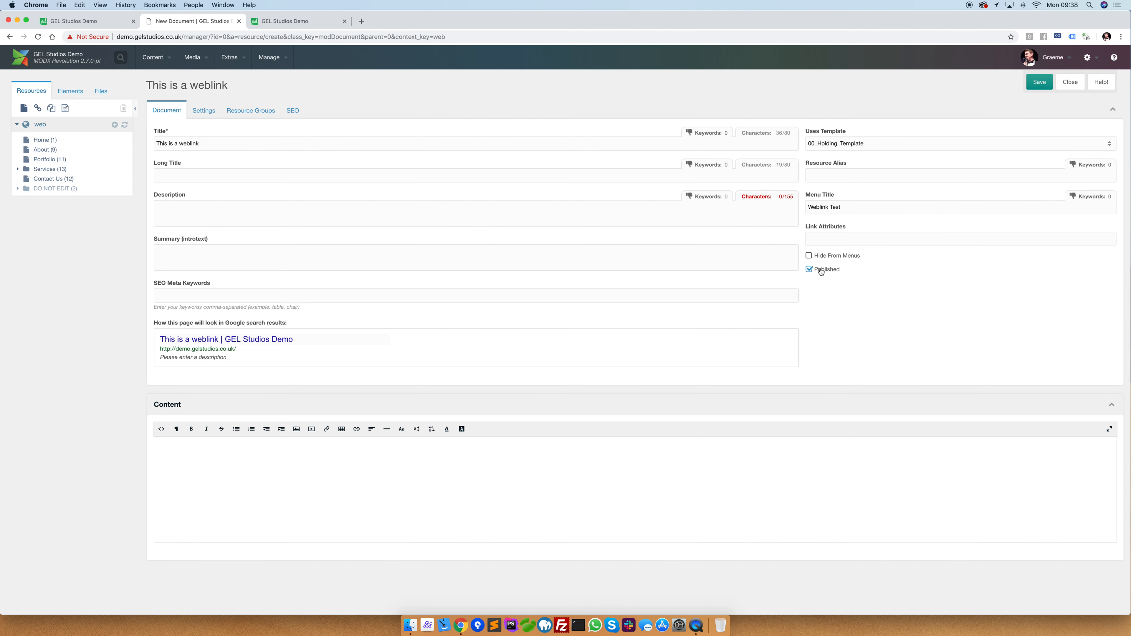
pyautogui.click(1038, 82)
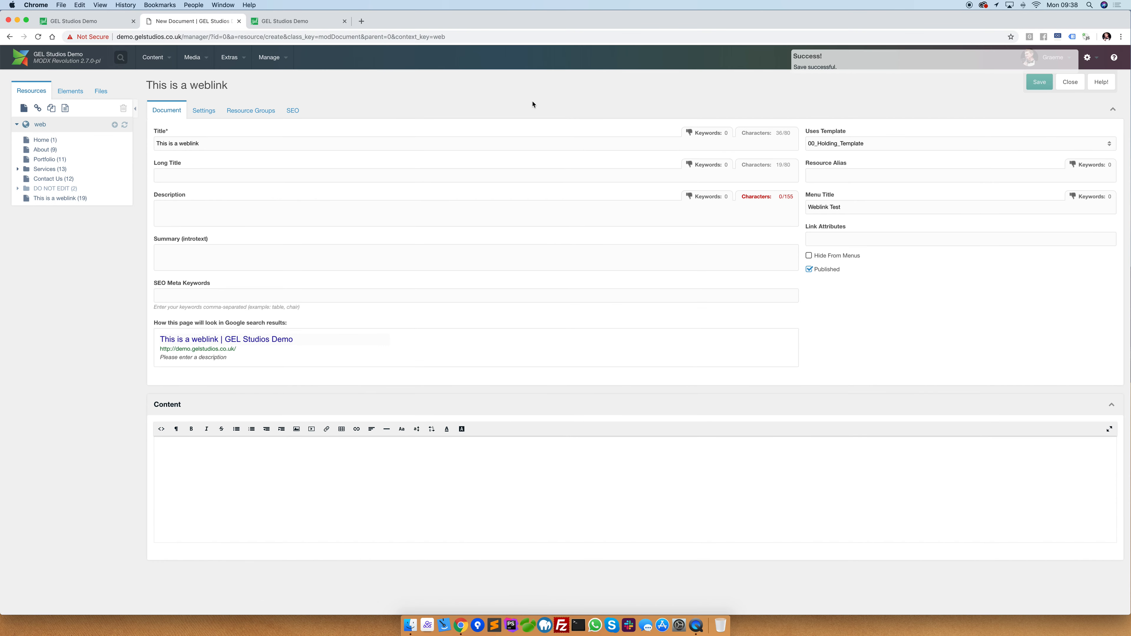
# Reload the live demo site, open the Weblink Test page from its menu, and go back to the Home page.
pyautogui.click(285, 21)
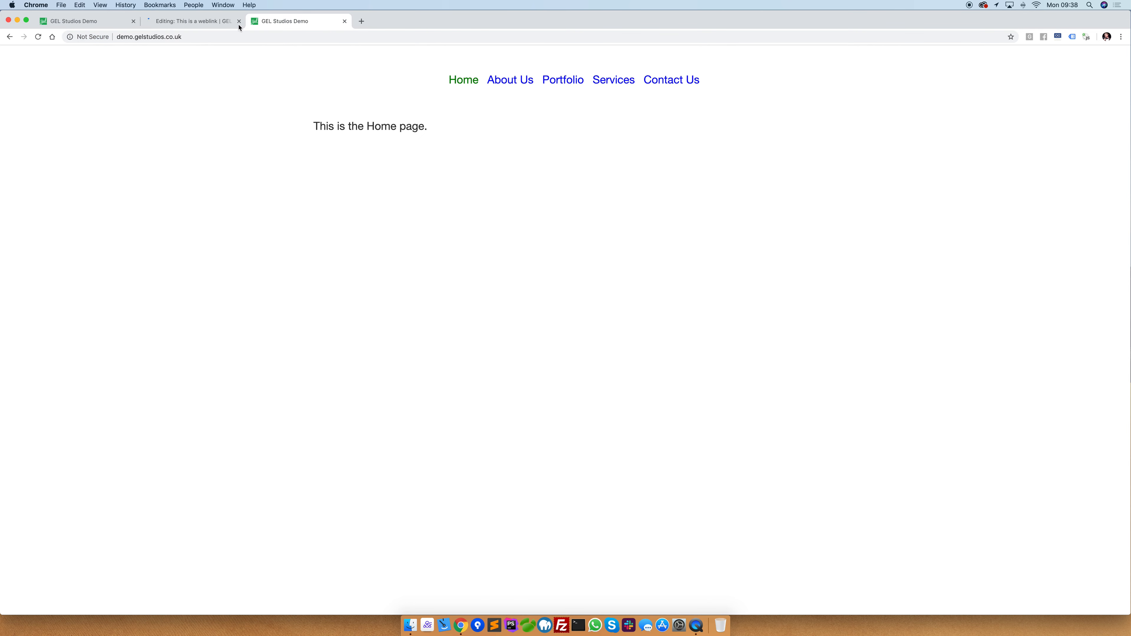
pyautogui.click(38, 38)
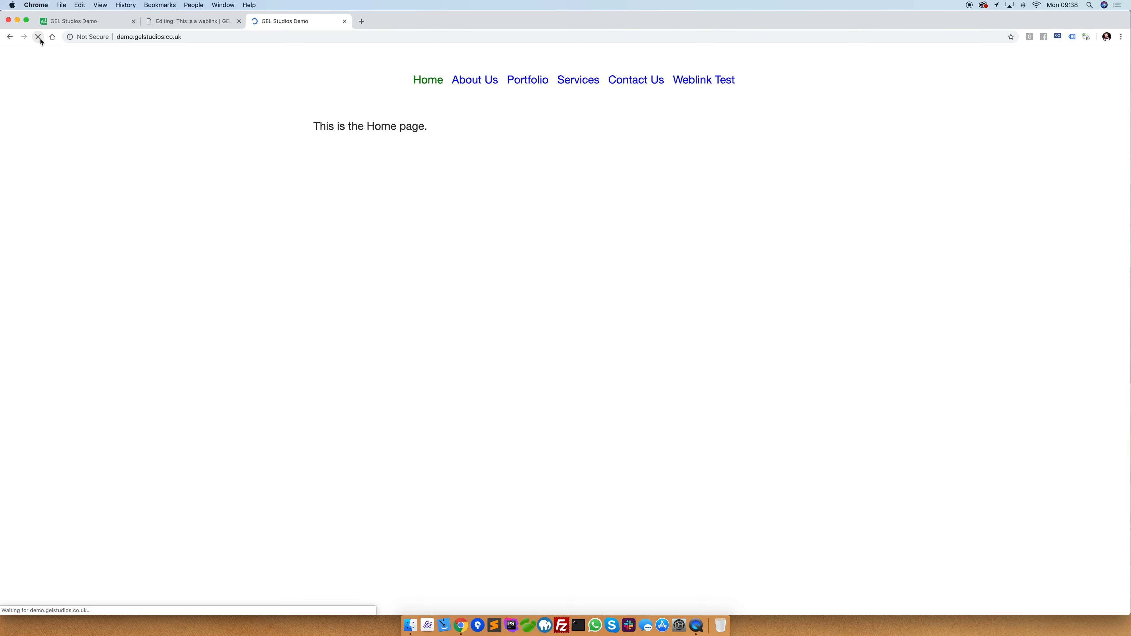
pyautogui.click(701, 81)
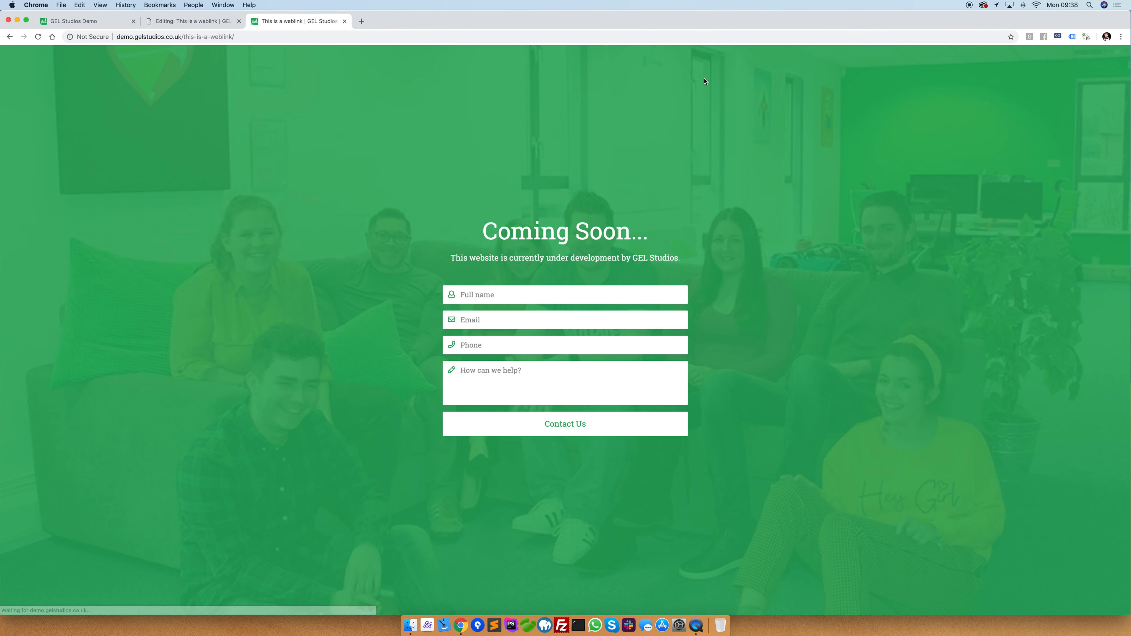
pyautogui.click(9, 37)
# Change the resource type of the "This is a weblink" document to Weblink in the manager and save it.
pyautogui.click(193, 21)
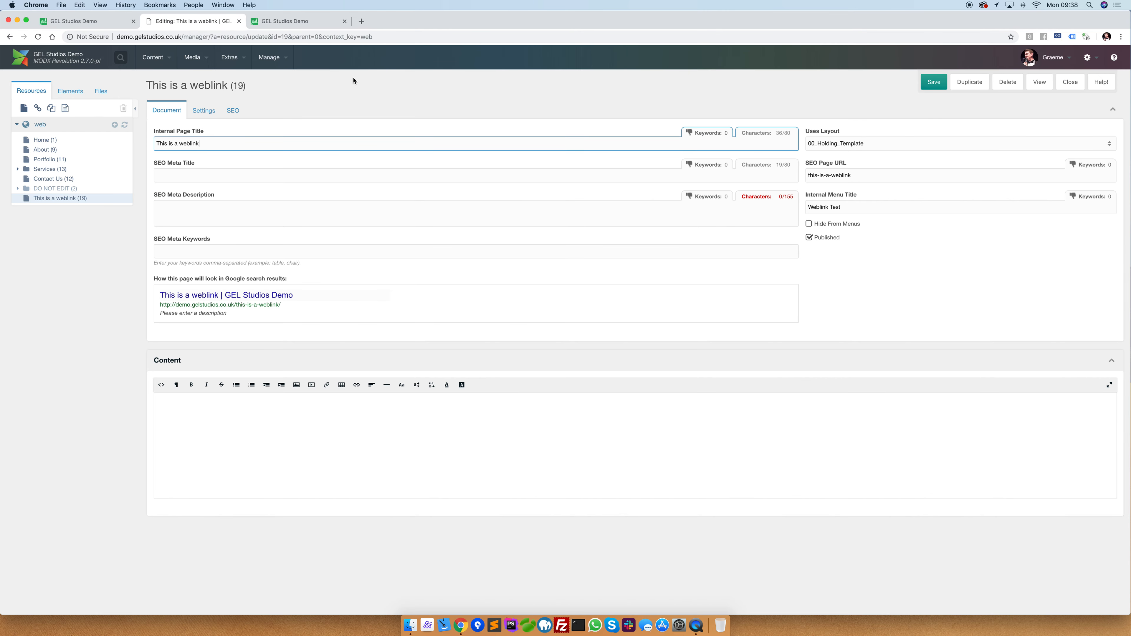
pyautogui.click(204, 112)
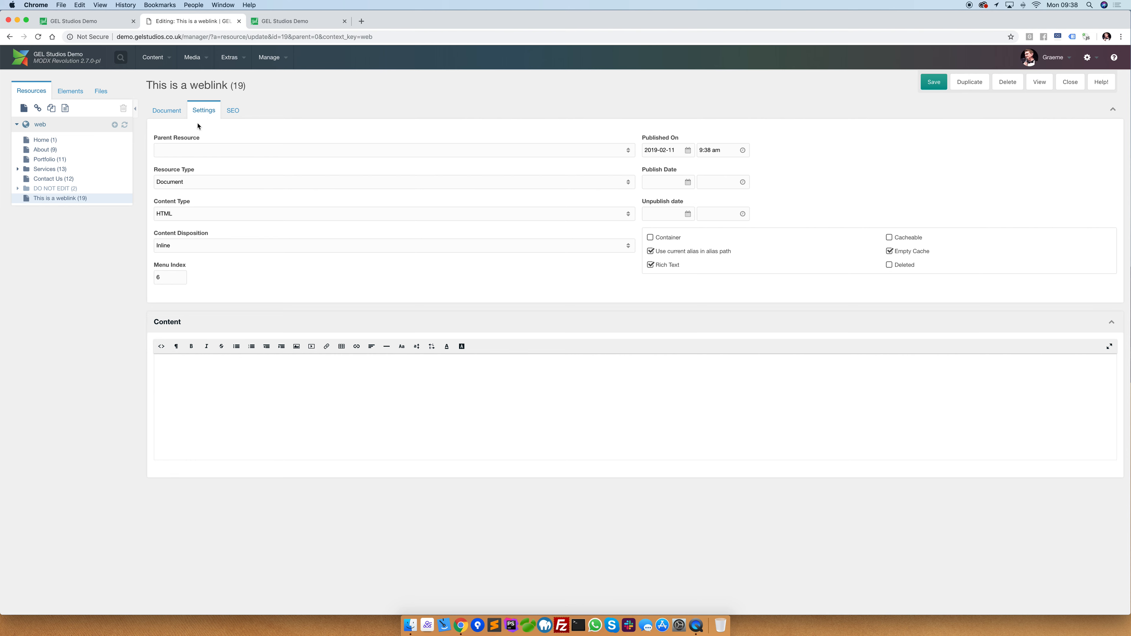
pyautogui.click(186, 182)
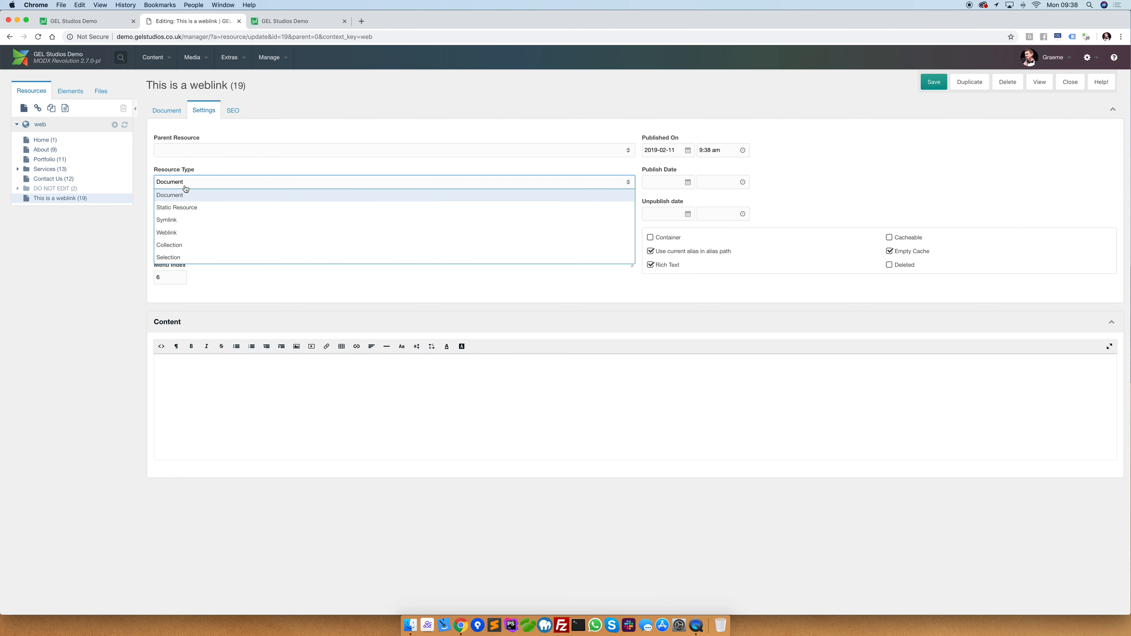
pyautogui.click(175, 234)
pyautogui.click(933, 83)
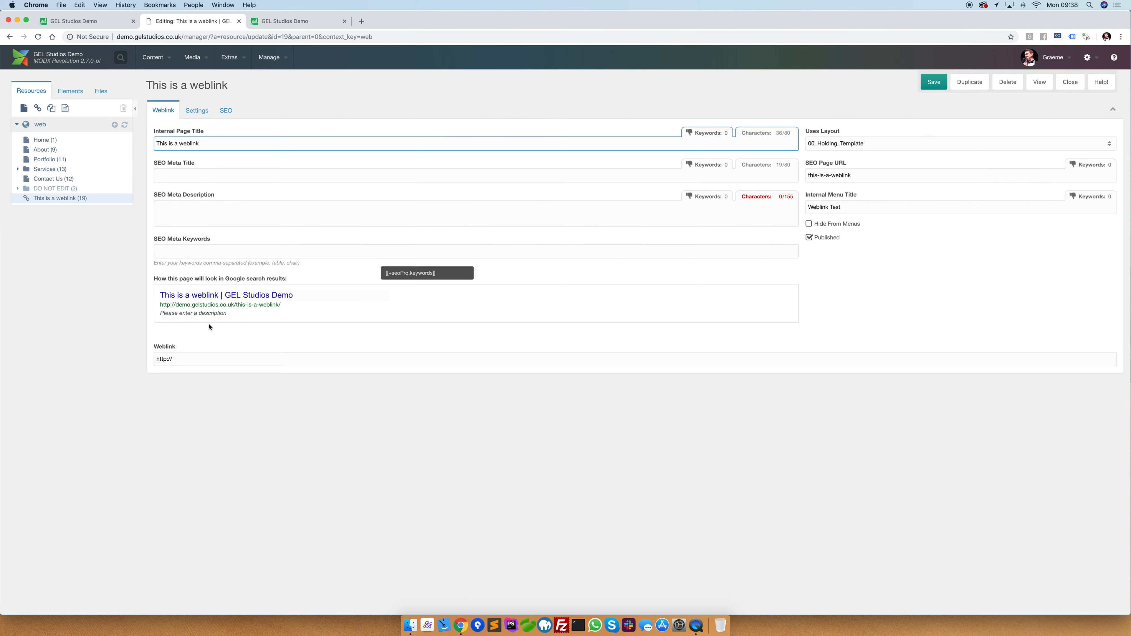
pyautogui.click(167, 359)
pyautogui.write('s')
pyautogui.click(181, 360)
pyautogui.write('www.google.co.uk')
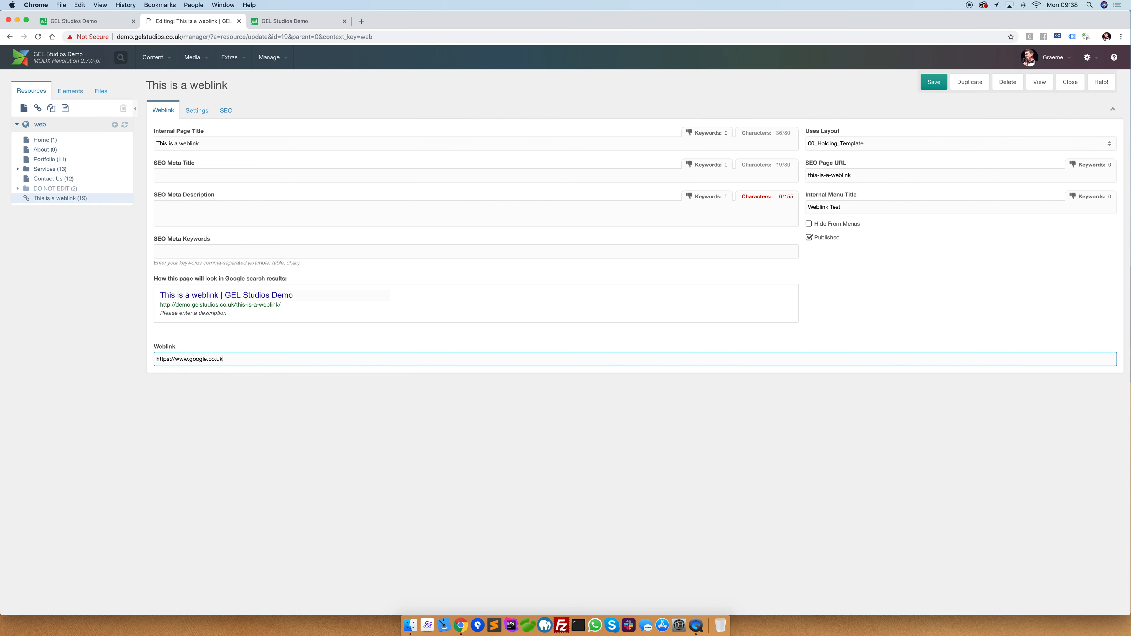
pyautogui.click(927, 84)
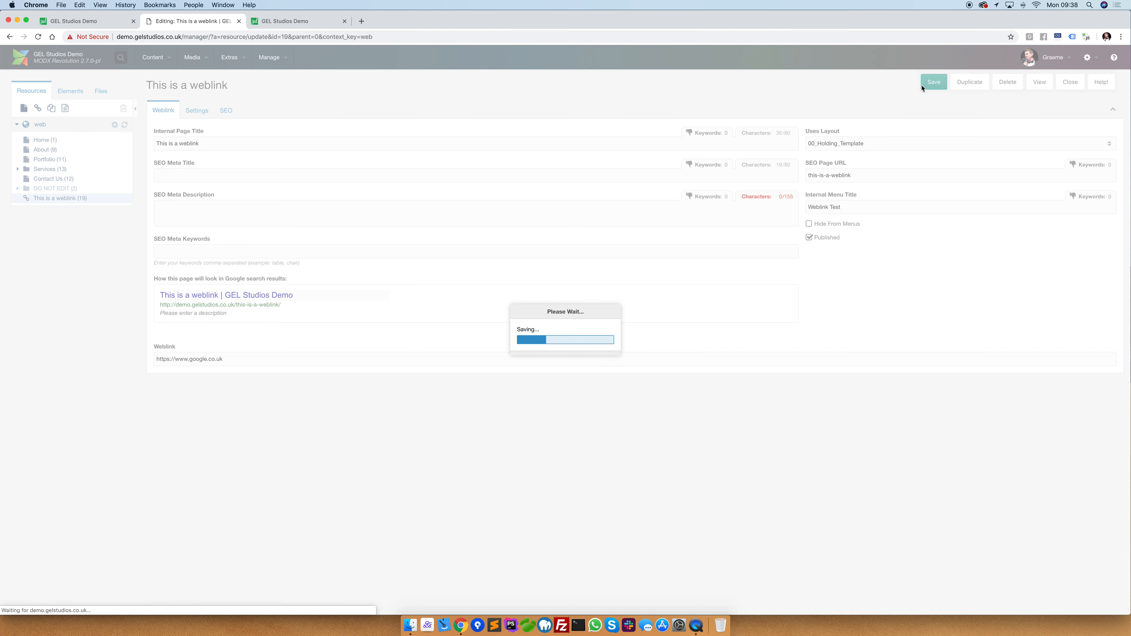
# Reload the live site, follow the Weblink Test menu link, and return to the weblink's target field in the manager.
pyautogui.click(301, 23)
pyautogui.click(38, 37)
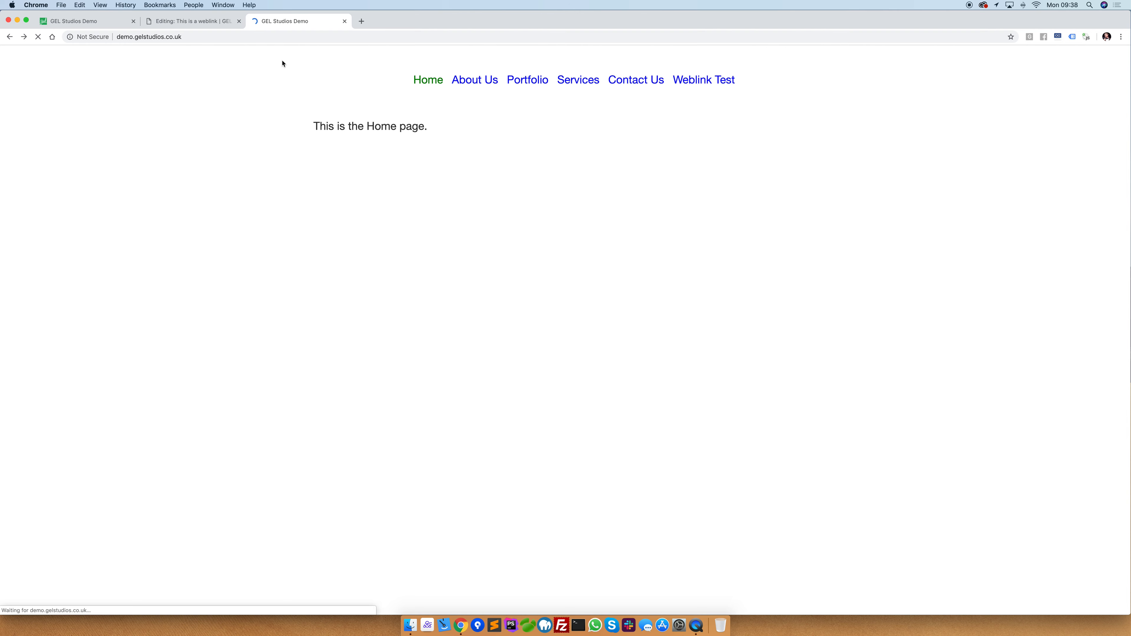
pyautogui.click(709, 81)
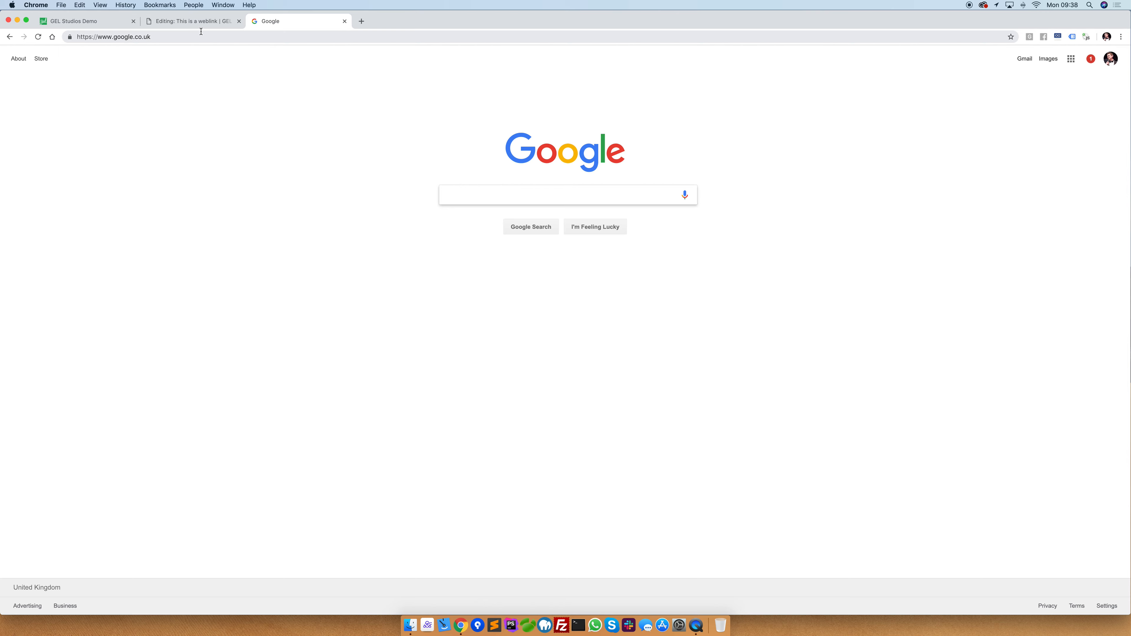
pyautogui.click(192, 21)
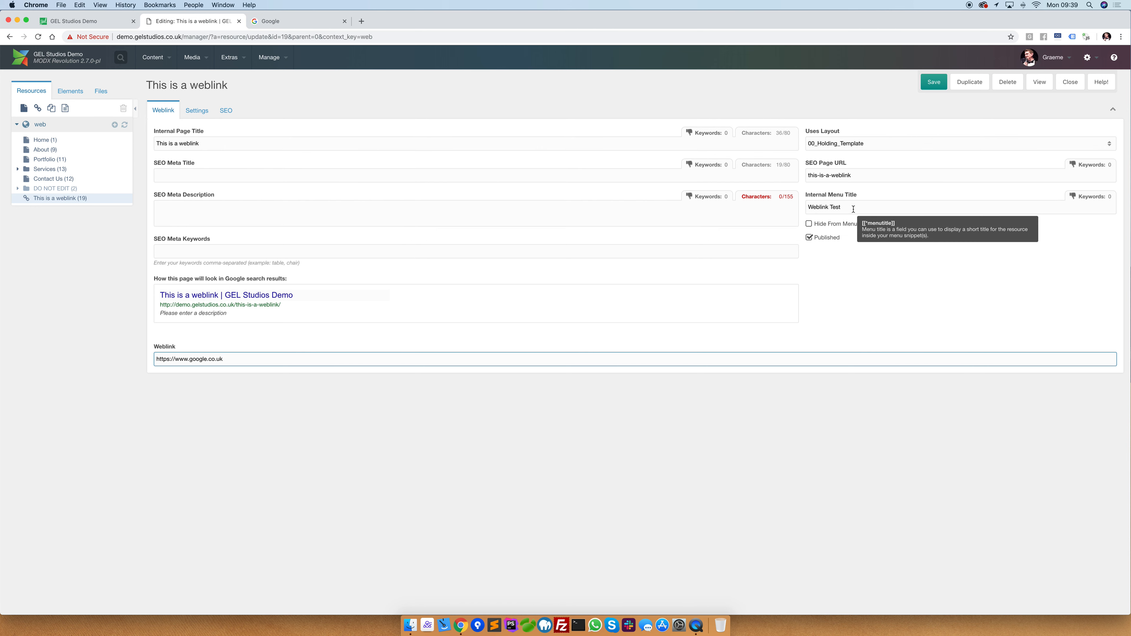
pyautogui.click(247, 359)
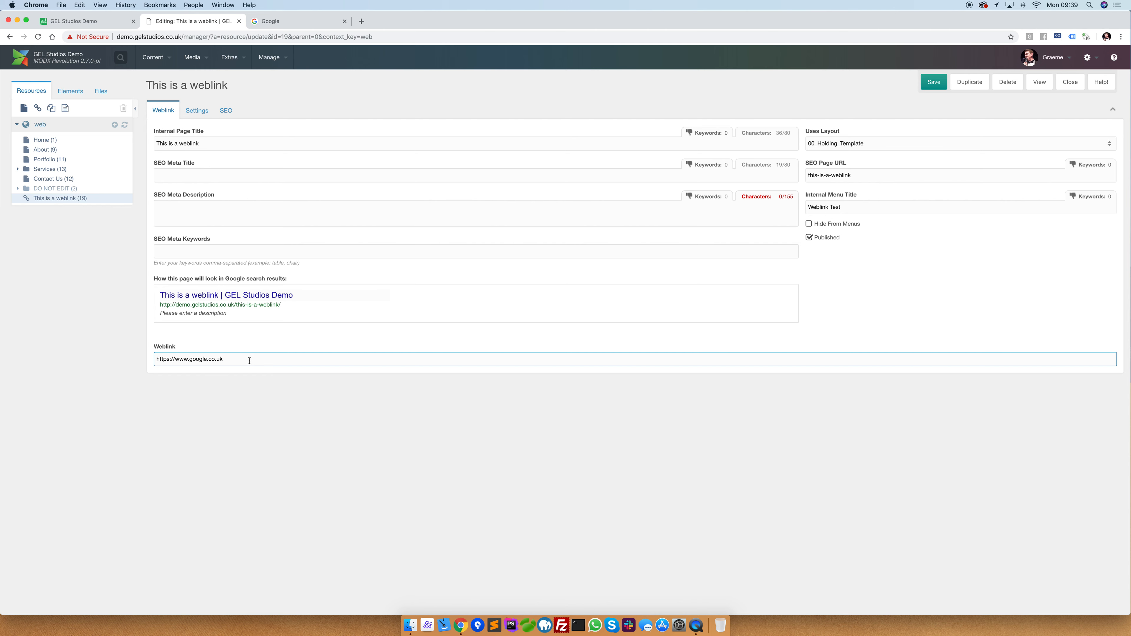
# Create and save a document titled "This is a symlink" with "Symlink Test" as its resource alias and menu title.
pyautogui.click(115, 125)
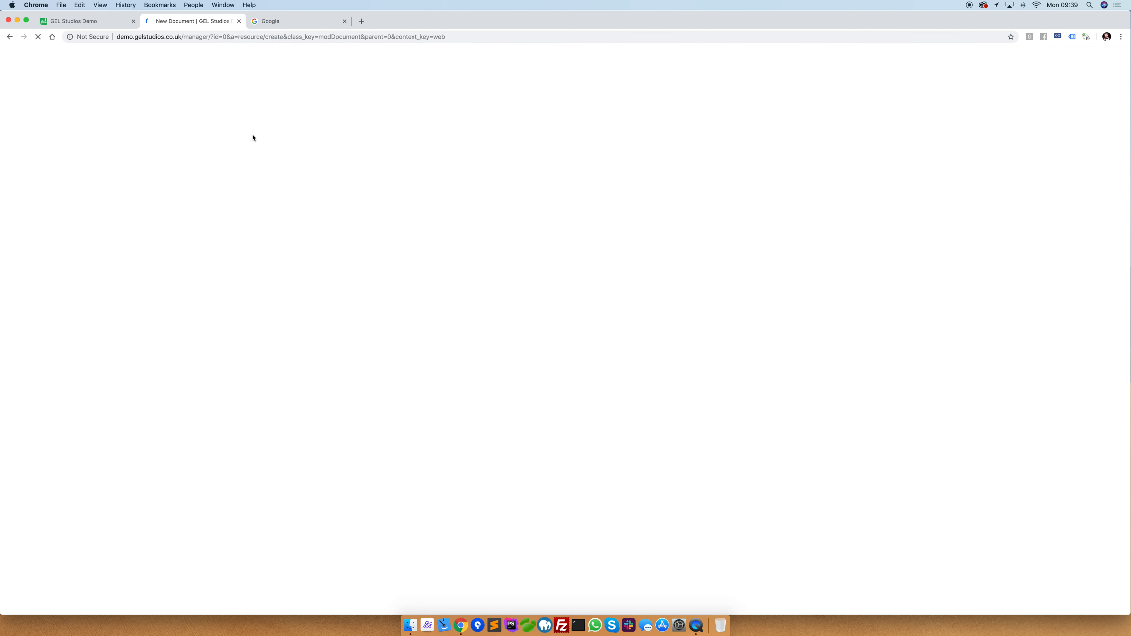
pyautogui.write('T')
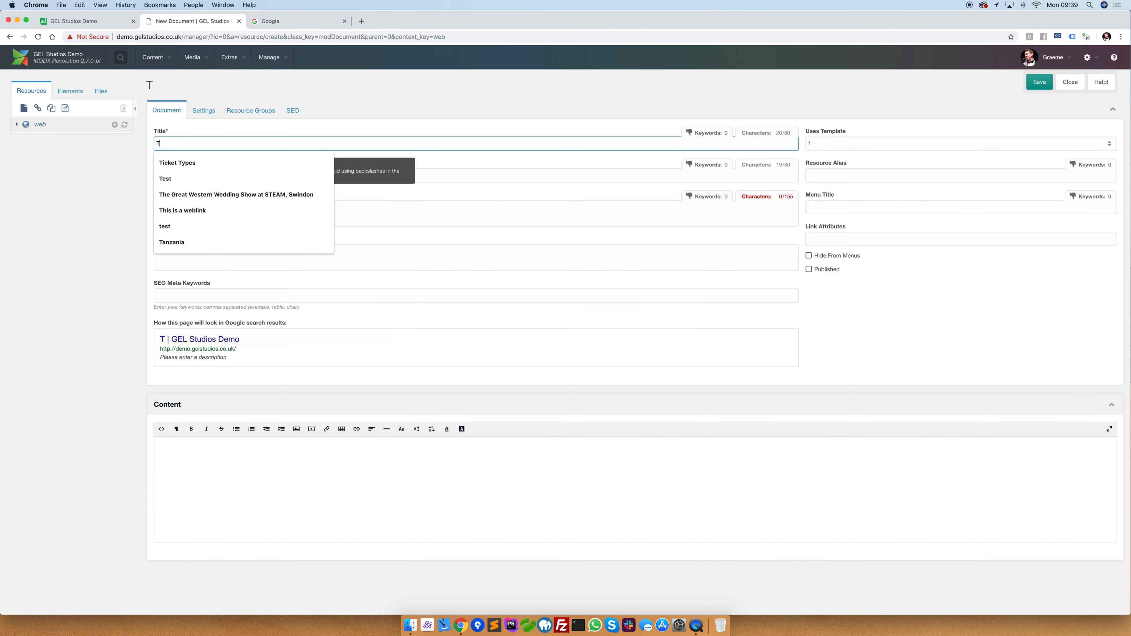
pyautogui.write('his is a symlink')
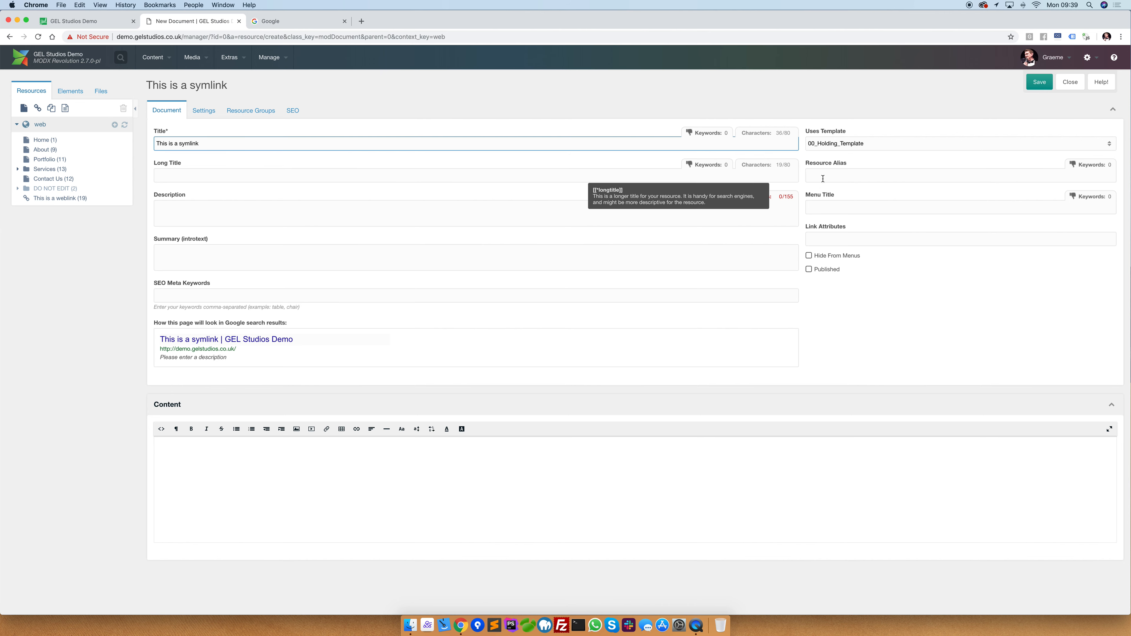
pyautogui.click(840, 180)
pyautogui.write('Symlink Te')
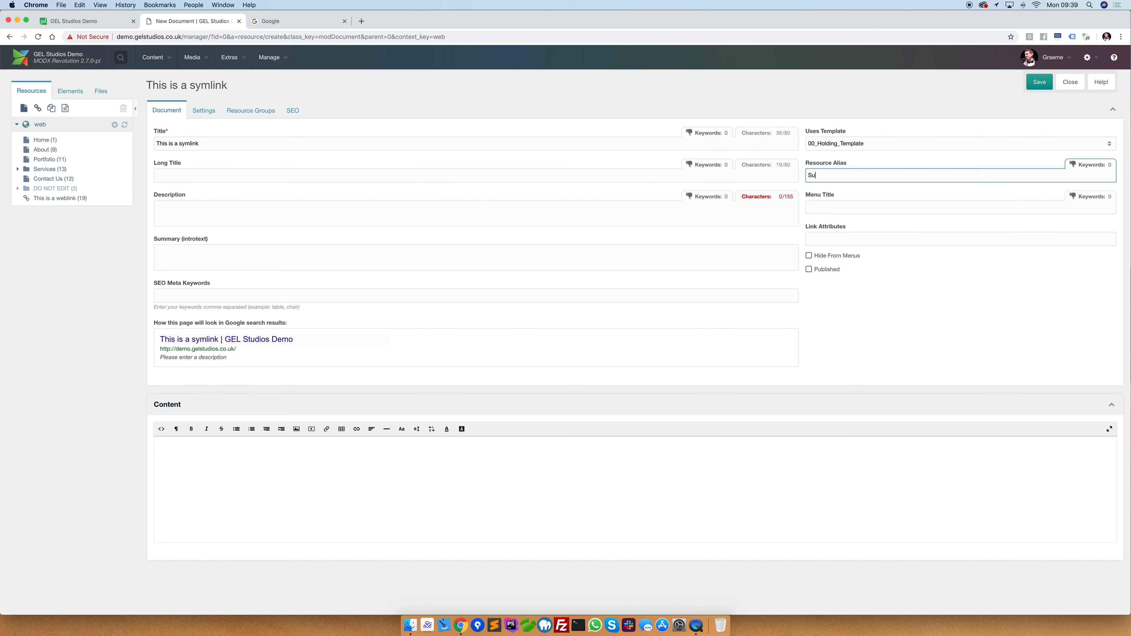
pyautogui.write('st')
pyautogui.press('Tab')
pyautogui.write('Symlink Test')
pyautogui.click(1039, 84)
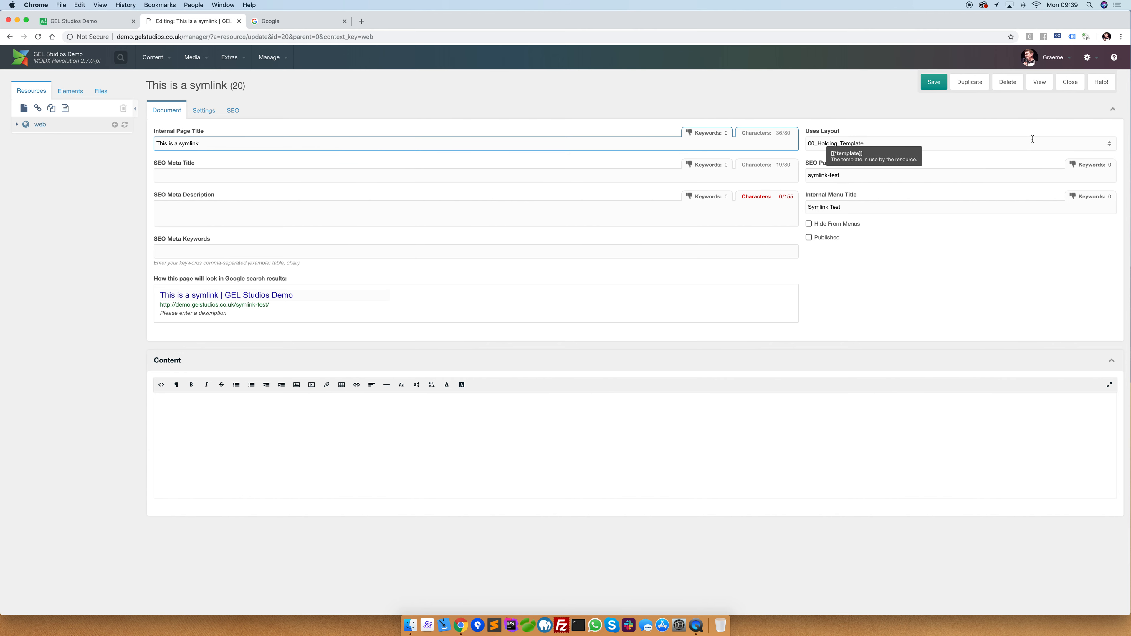
# Switch the symlink document's layout to 00_Blank, save it, and preview the page.
pyautogui.click(997, 143)
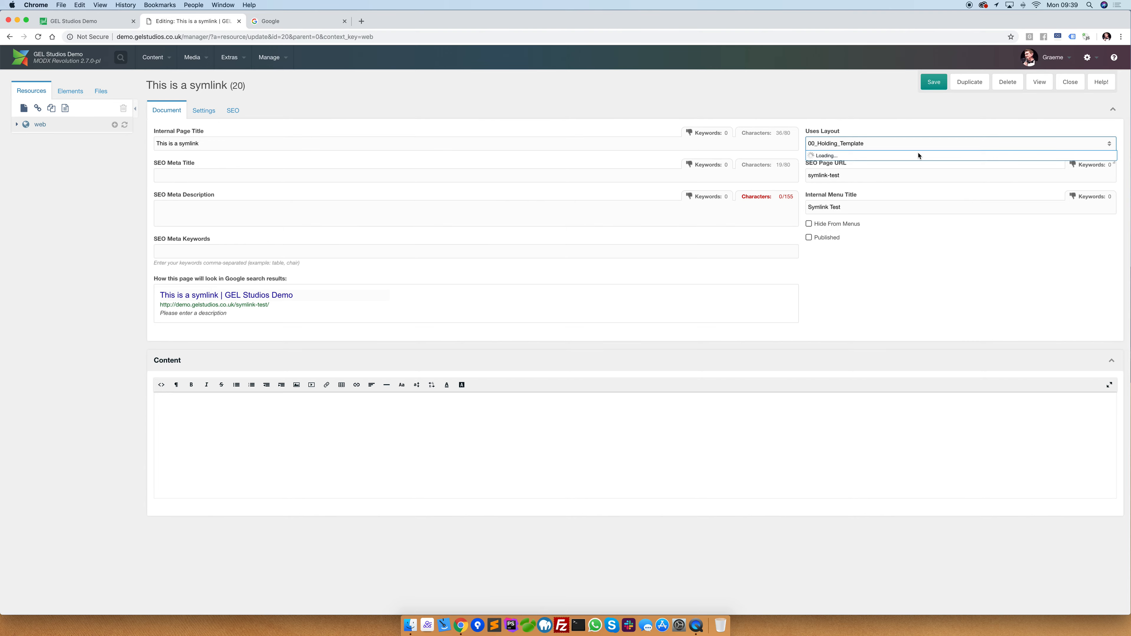
pyautogui.click(835, 172)
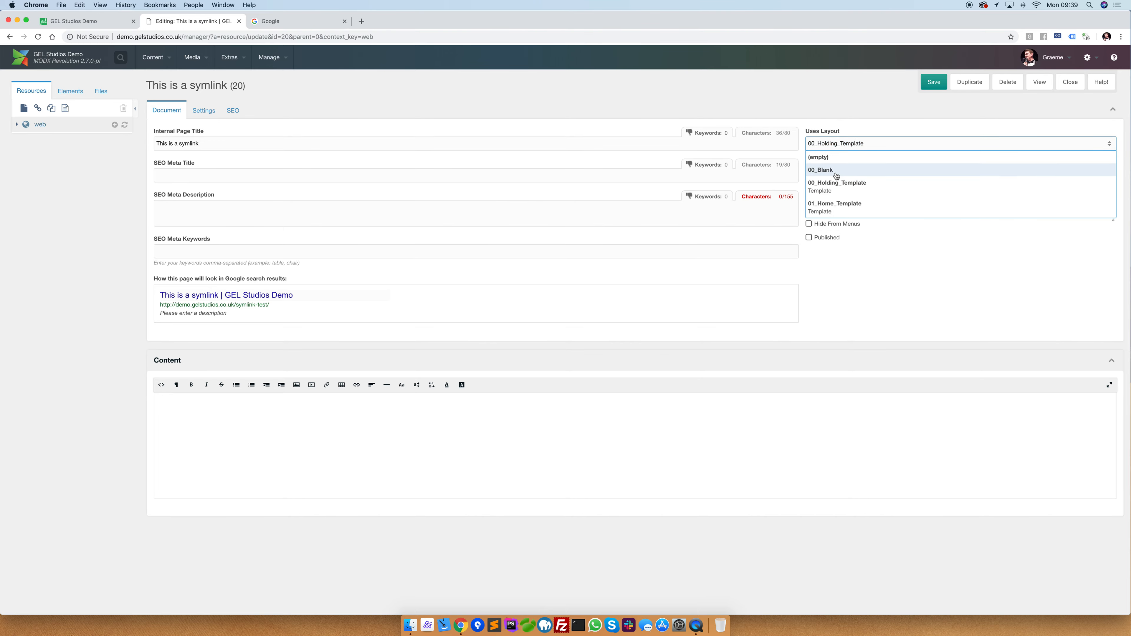
pyautogui.click(548, 365)
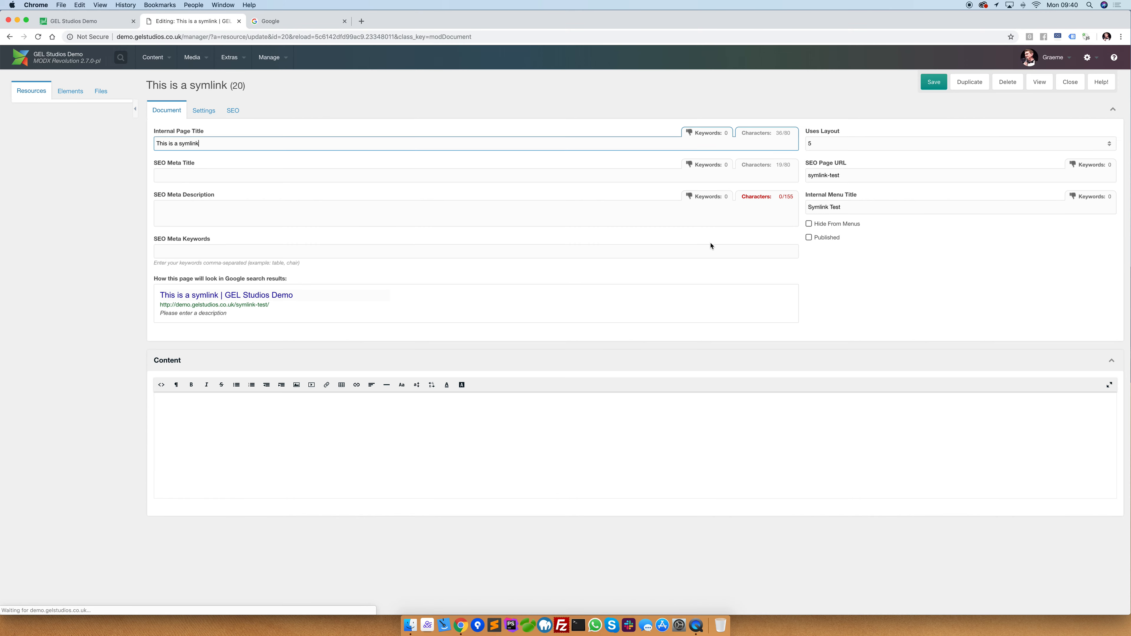
pyautogui.click(931, 82)
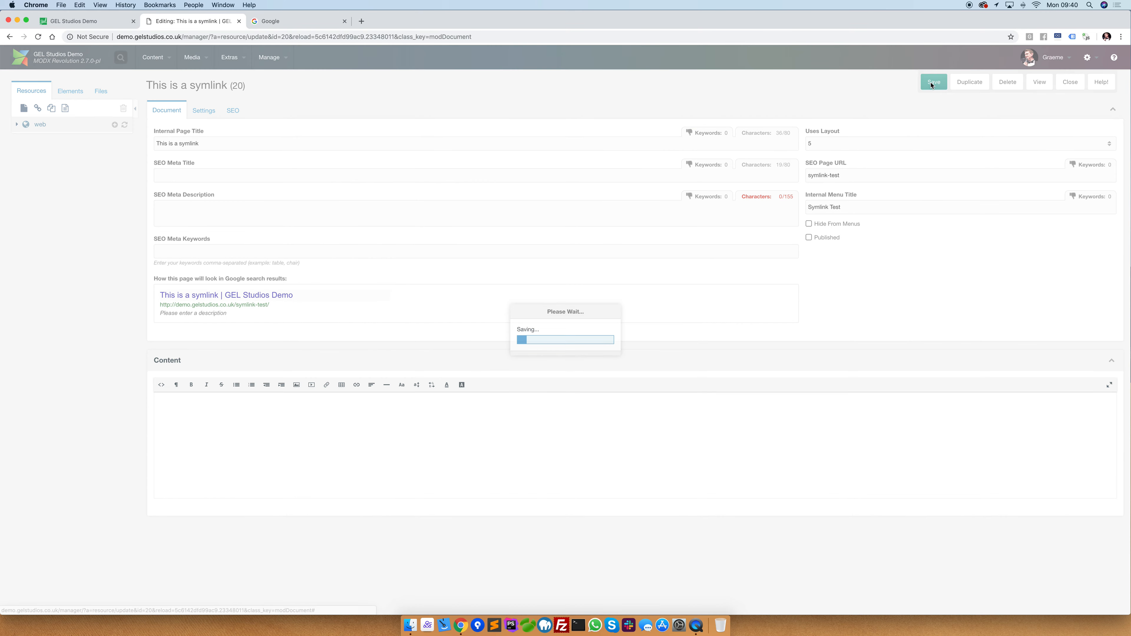
pyautogui.click(1041, 83)
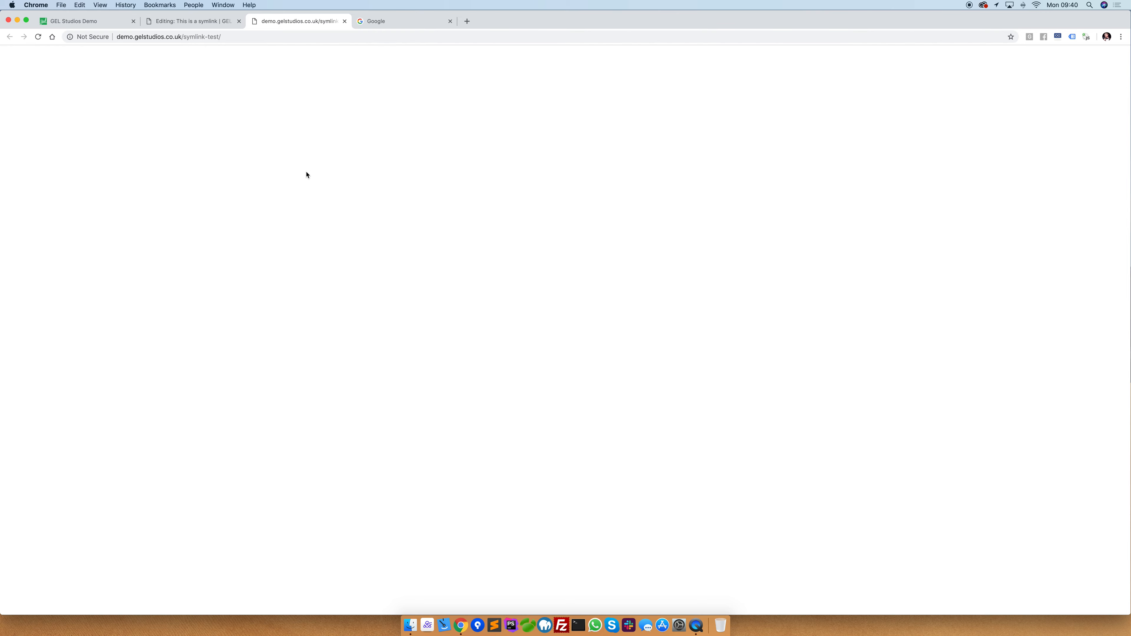
# Preview the Home page from the manager's resource tree and open the site's Portfolio page to examine its text.
pyautogui.click(203, 22)
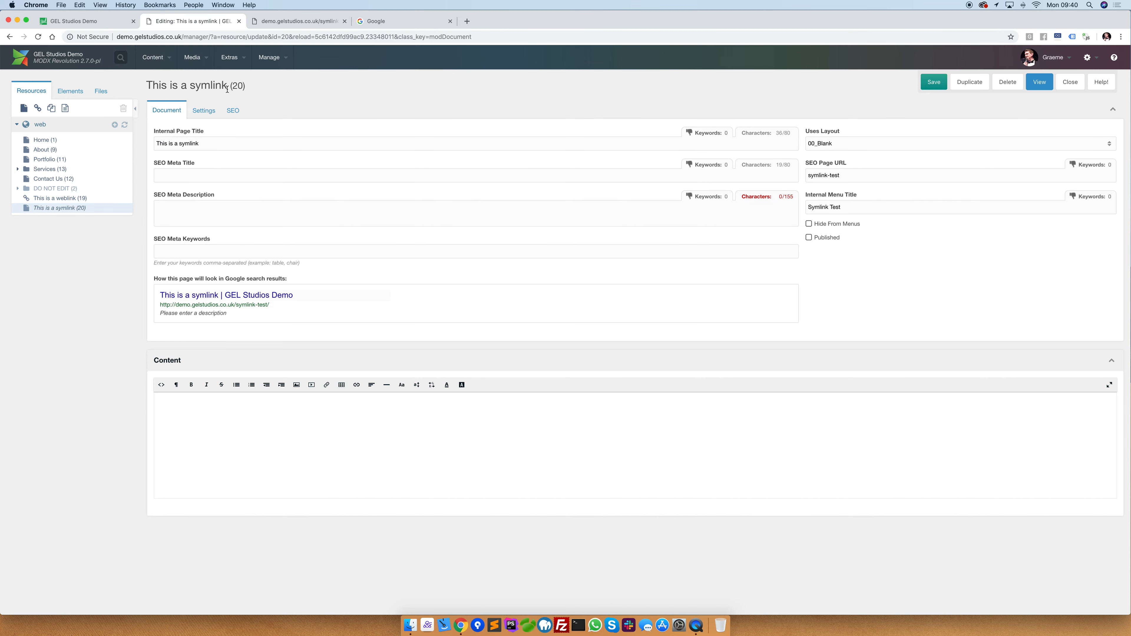
pyautogui.rightClick(43, 140)
pyautogui.click(76, 251)
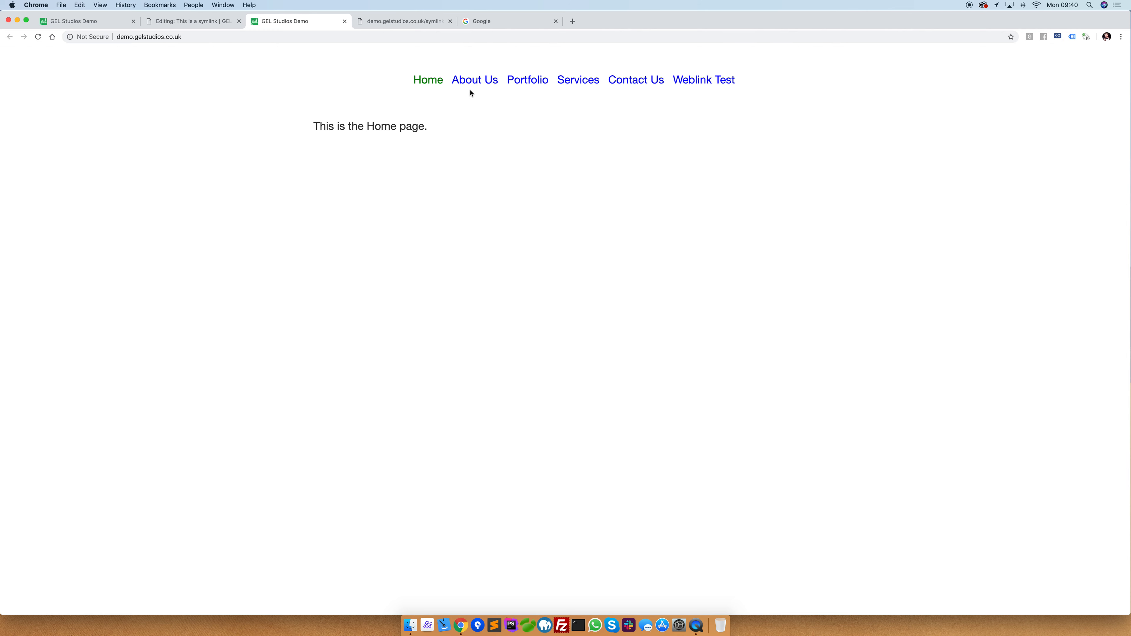
pyautogui.click(526, 79)
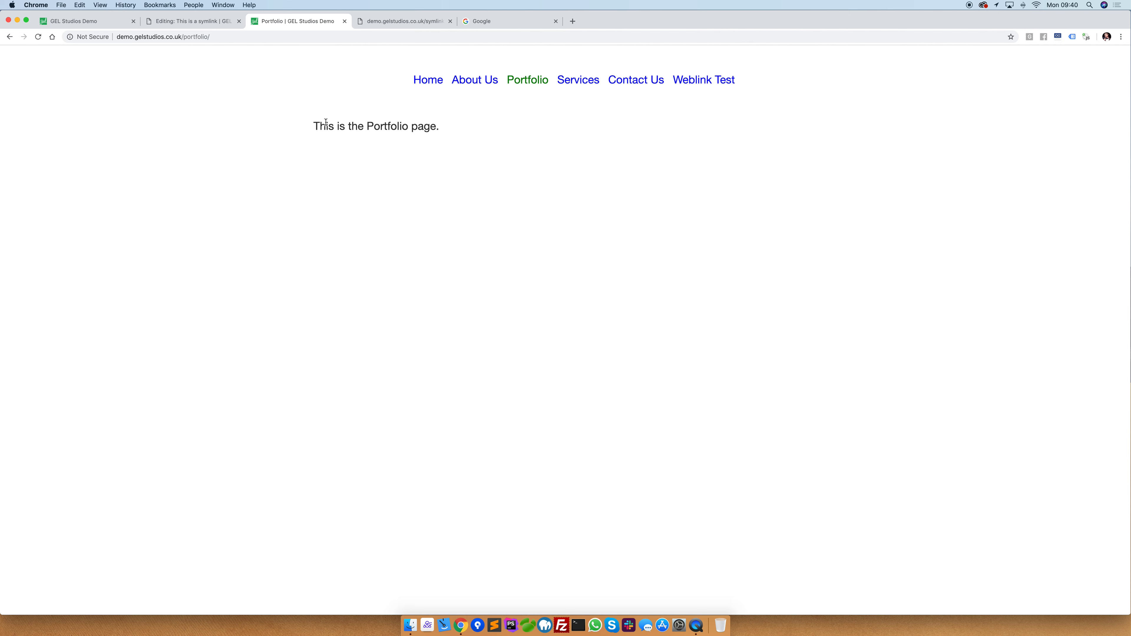
pyautogui.moveTo(314, 125); pyautogui.dragTo(448, 135)
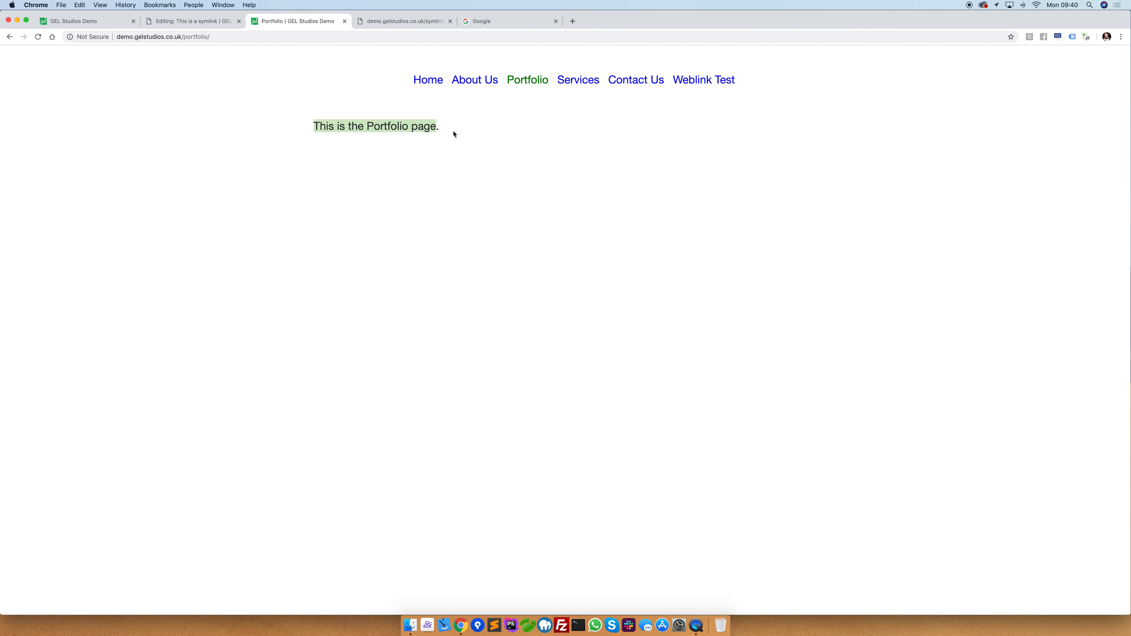
# Change the resource type of the "This is a symlink" document to Symlink in the manager and save it.
pyautogui.click(200, 21)
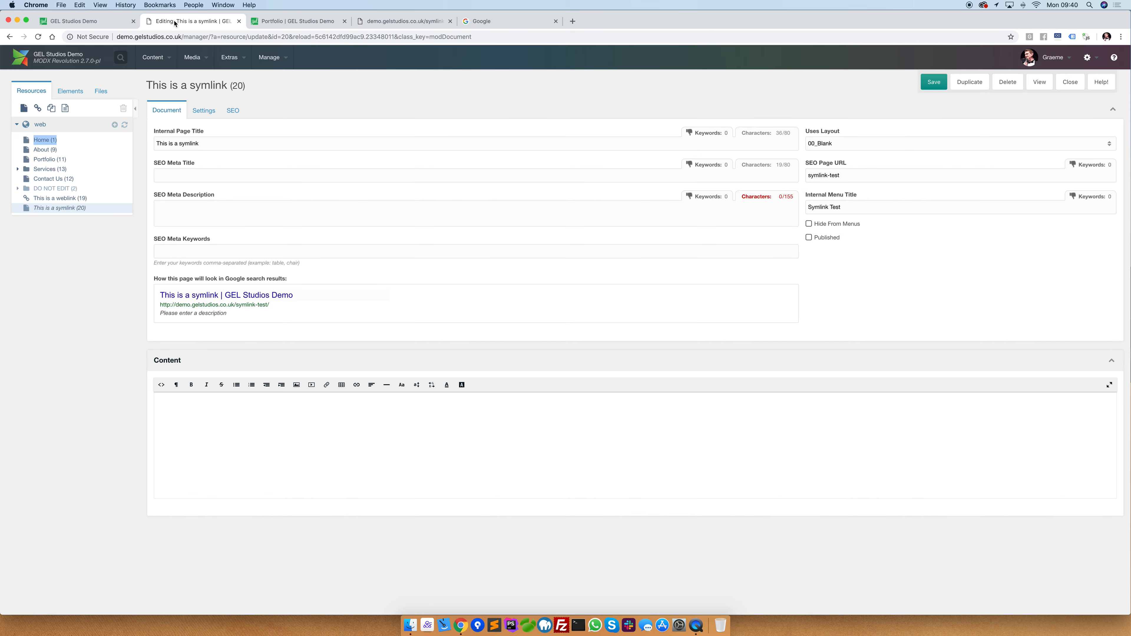
pyautogui.click(198, 116)
pyautogui.click(196, 182)
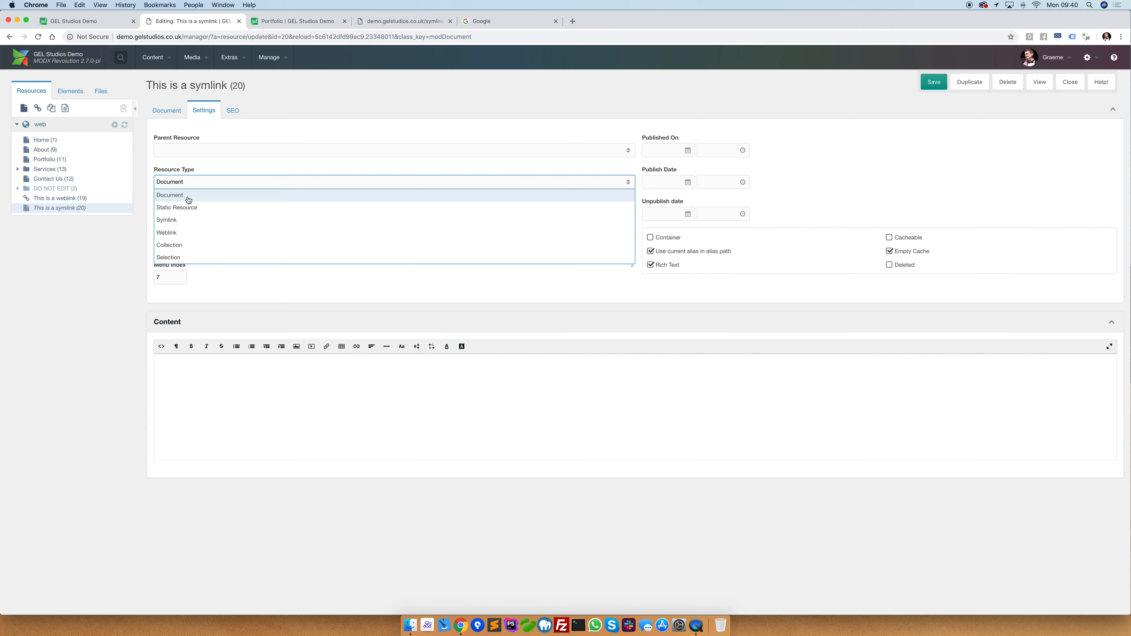
pyautogui.click(178, 220)
pyautogui.click(934, 82)
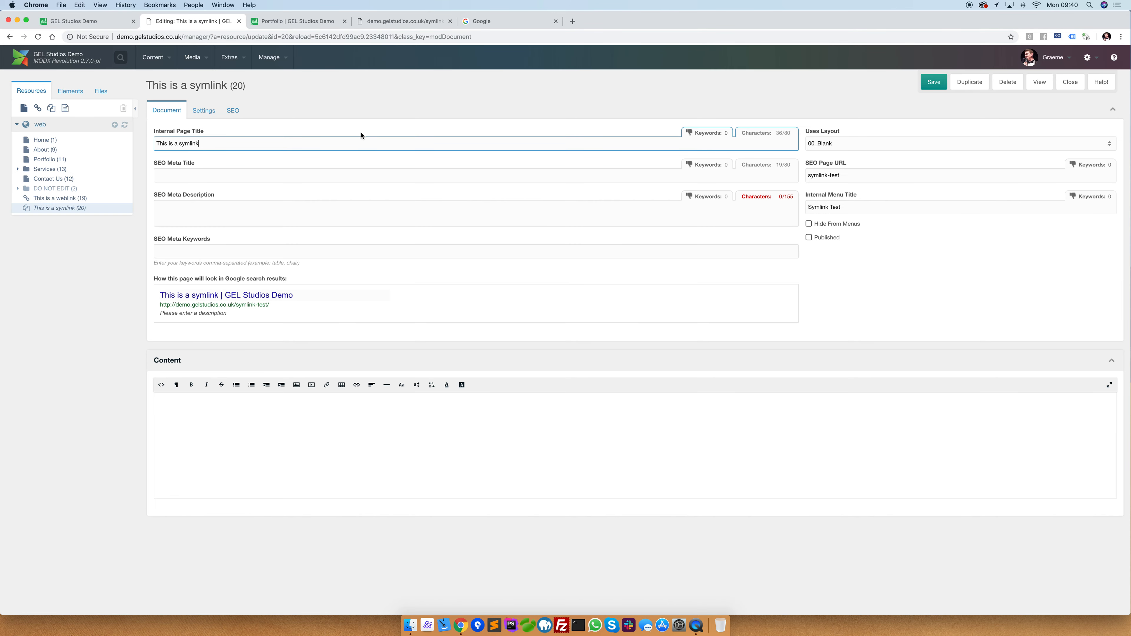
# Save and reopen the "This is a symlink" resource, set its symlink target to resource 11, and save it.
pyautogui.click(934, 82)
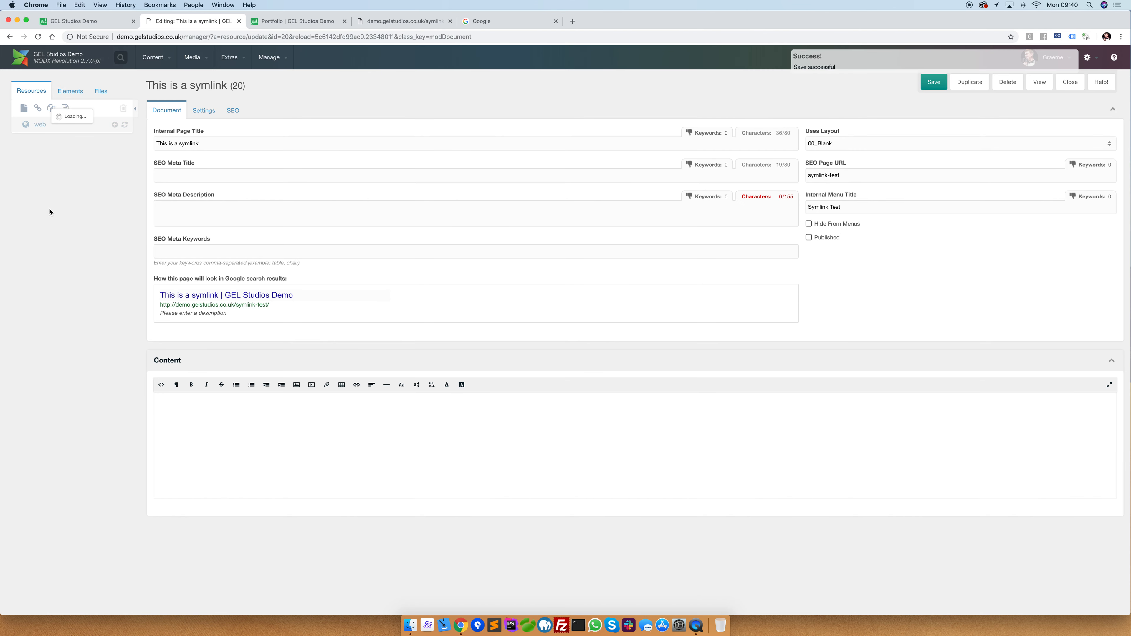
pyautogui.click(61, 213)
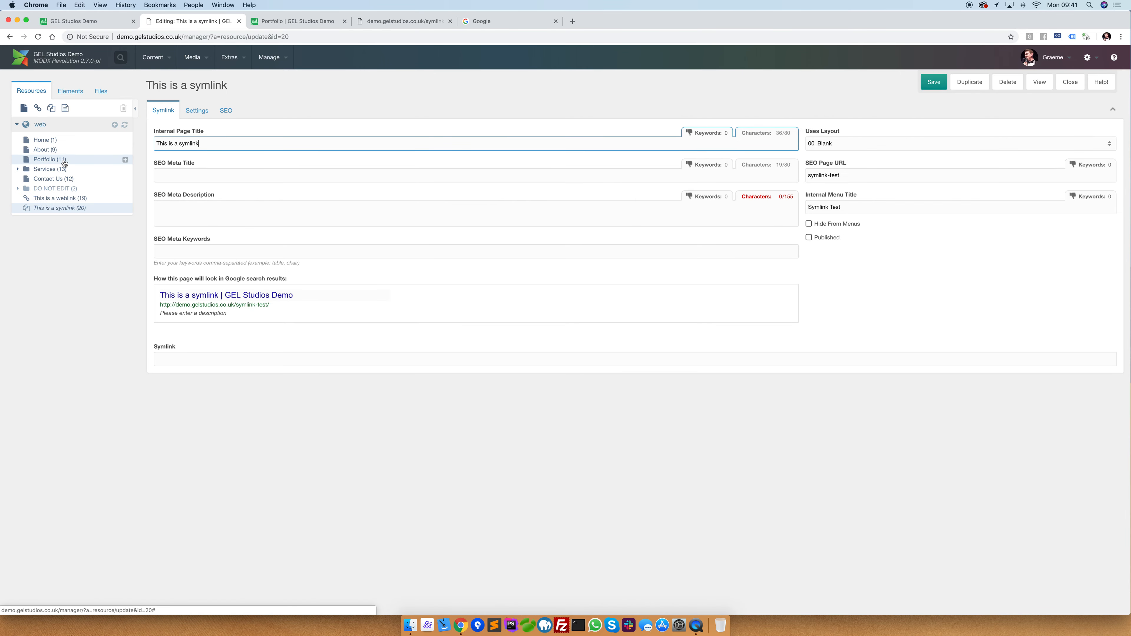
pyautogui.click(185, 359)
pyautogui.write('11')
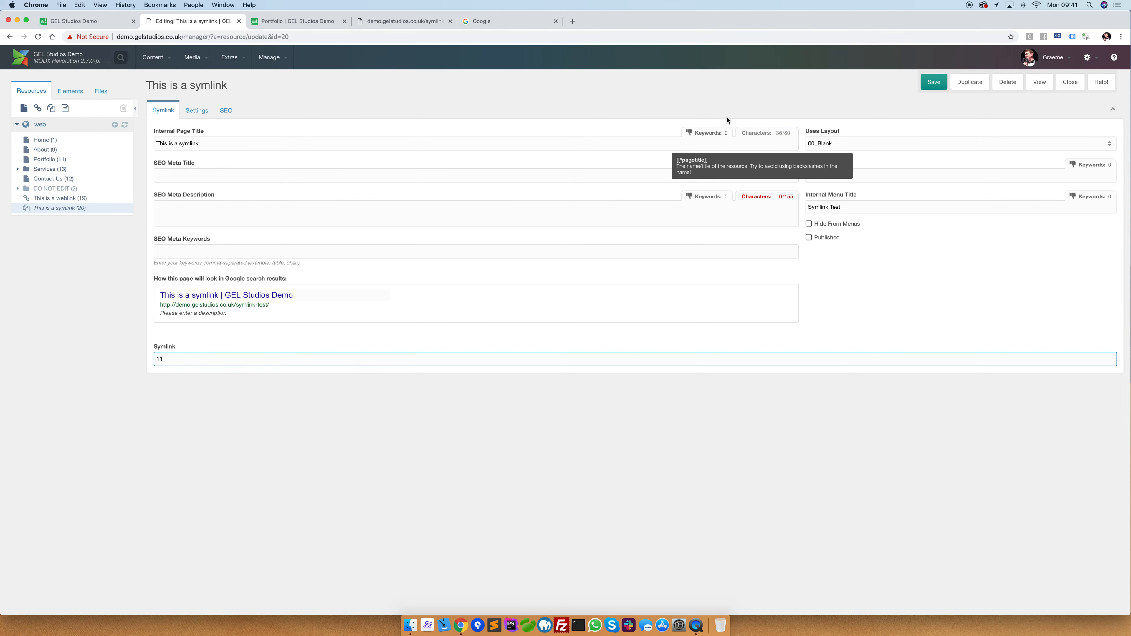
pyautogui.click(934, 83)
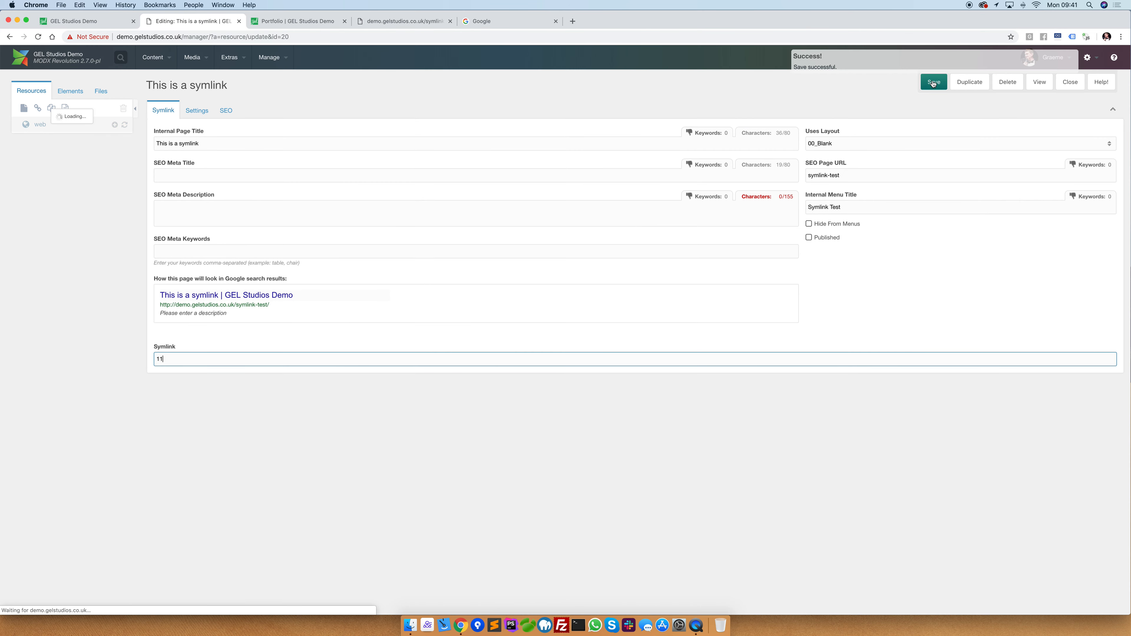
# Publish the "This is a symlink" resource, save it, and preview its page.
pyautogui.click(825, 238)
pyautogui.click(929, 83)
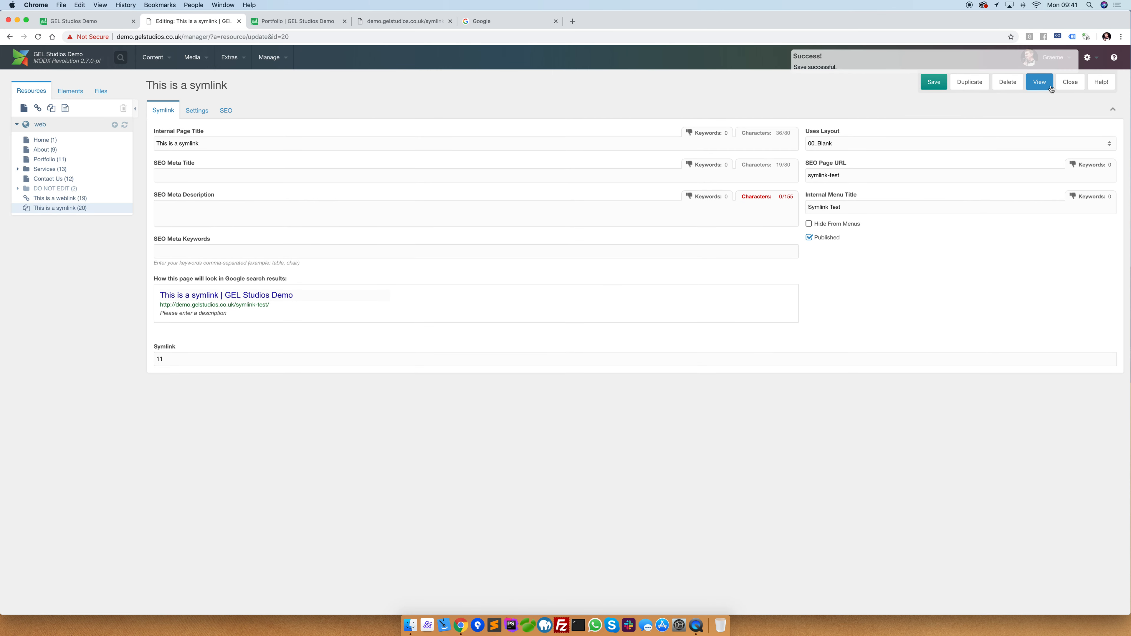
pyautogui.click(1041, 82)
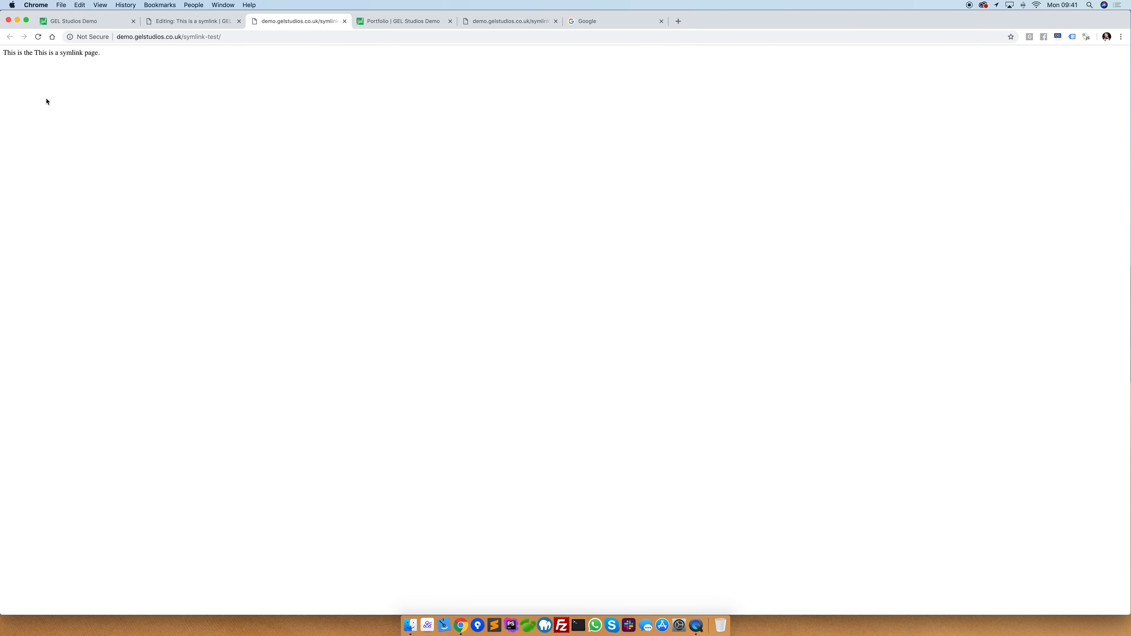
# Return to the manager and open the Portfolio (11) resource.
pyautogui.click(178, 25)
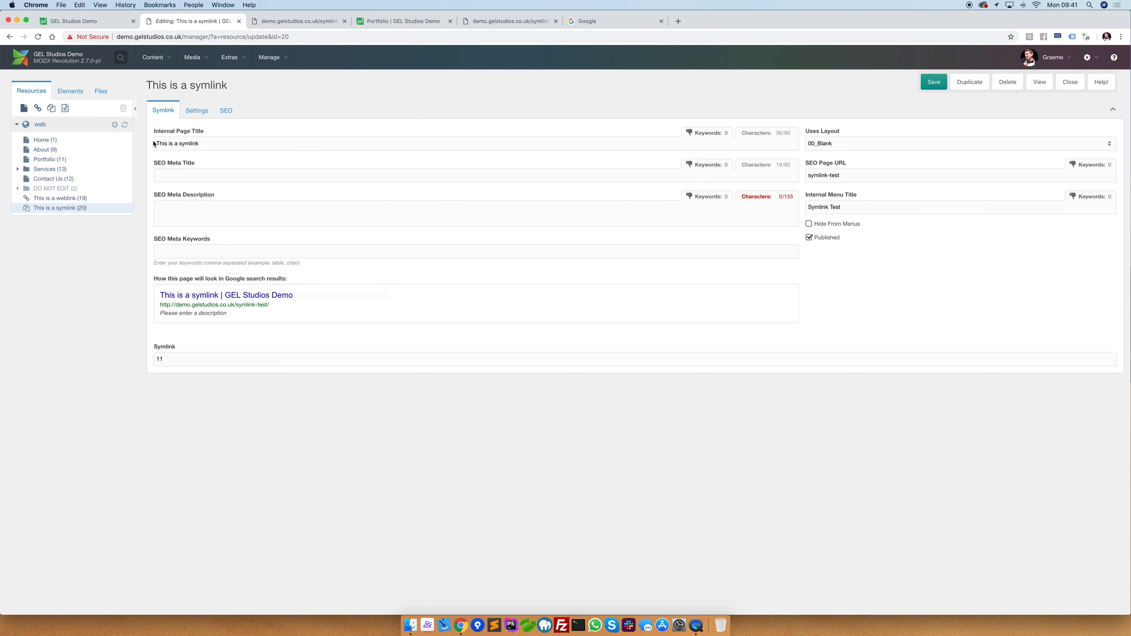
pyautogui.click(54, 161)
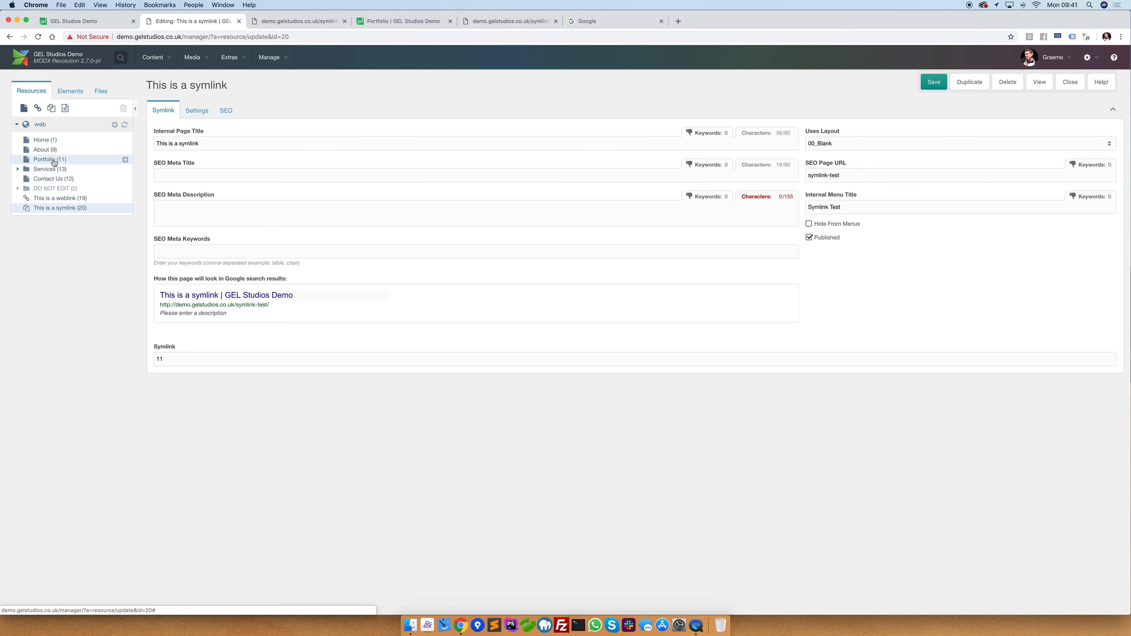